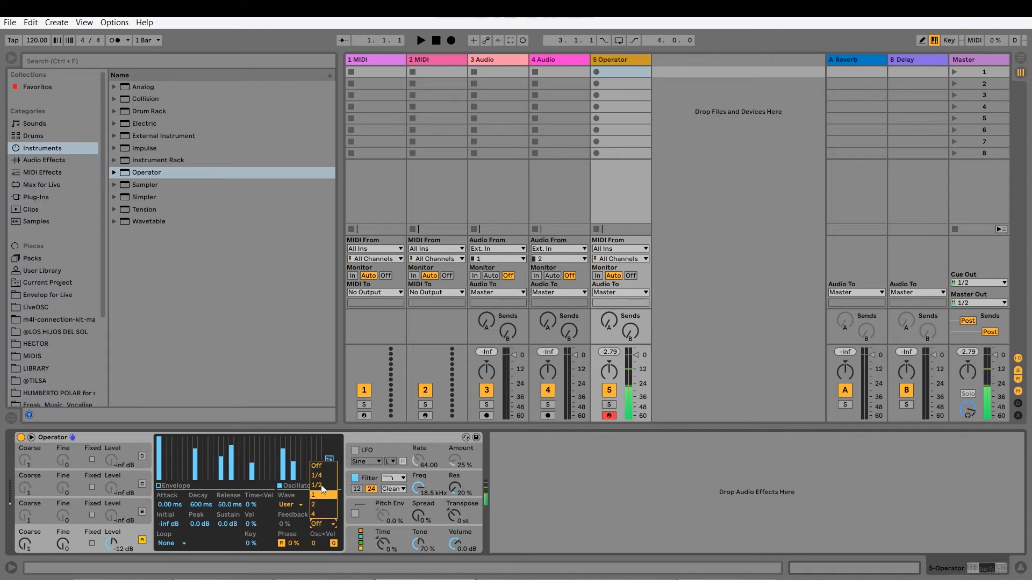
Set oscillator A's harmonic Repeat to 4 and audition the result with a note
{"action": "left_click", "coordinate": [322, 513]}
{"action": "left_click", "coordinate": [320, 522]}
{"action": "left_click", "coordinate": [321, 516]}
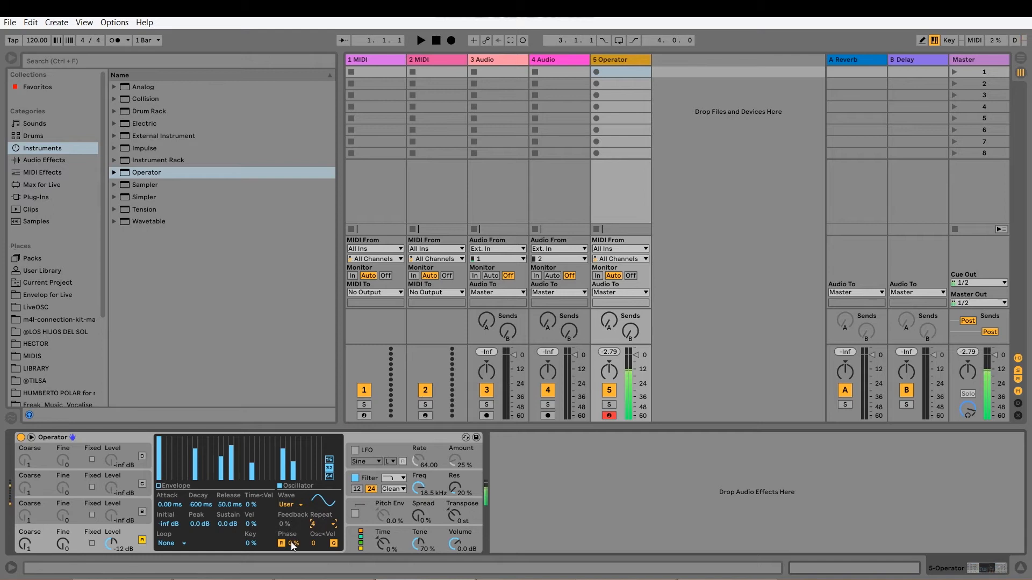
{"action": "left_click_drag", "start_coordinate": [292, 541], "coordinate": [292, 540]}
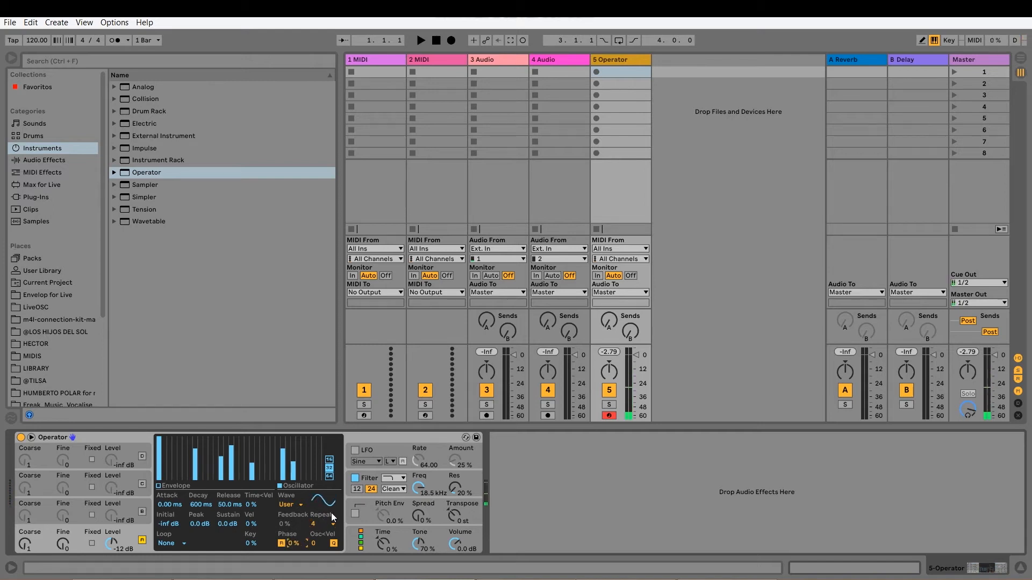
{"action": "key", "text": "a"}
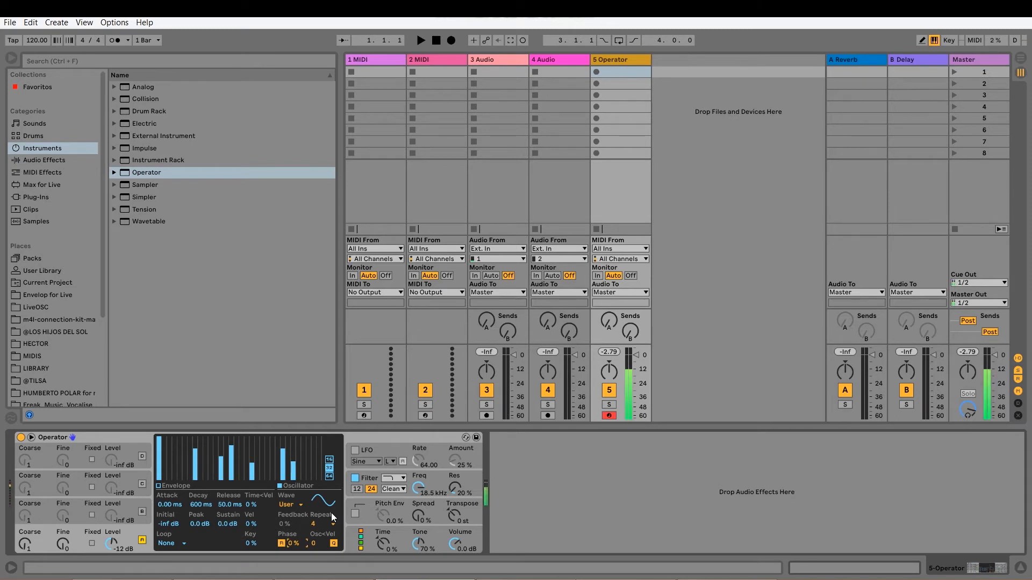
Enable the LFO, toggle its oscillator A and filter destinations, and lower the filter frequency to about 1.29 kHz
{"action": "left_click", "coordinate": [365, 508]}
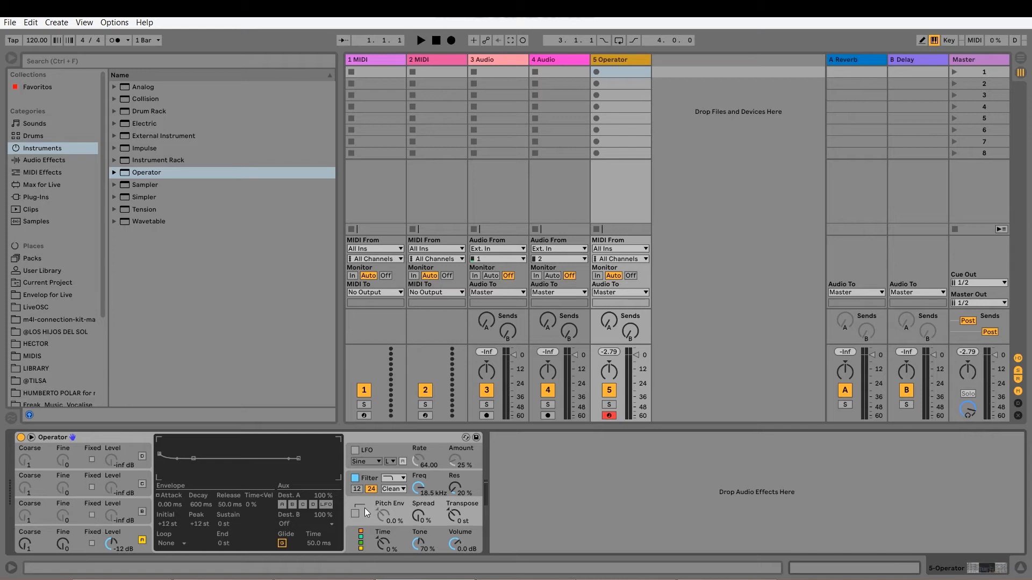
{"action": "left_click", "coordinate": [355, 451]}
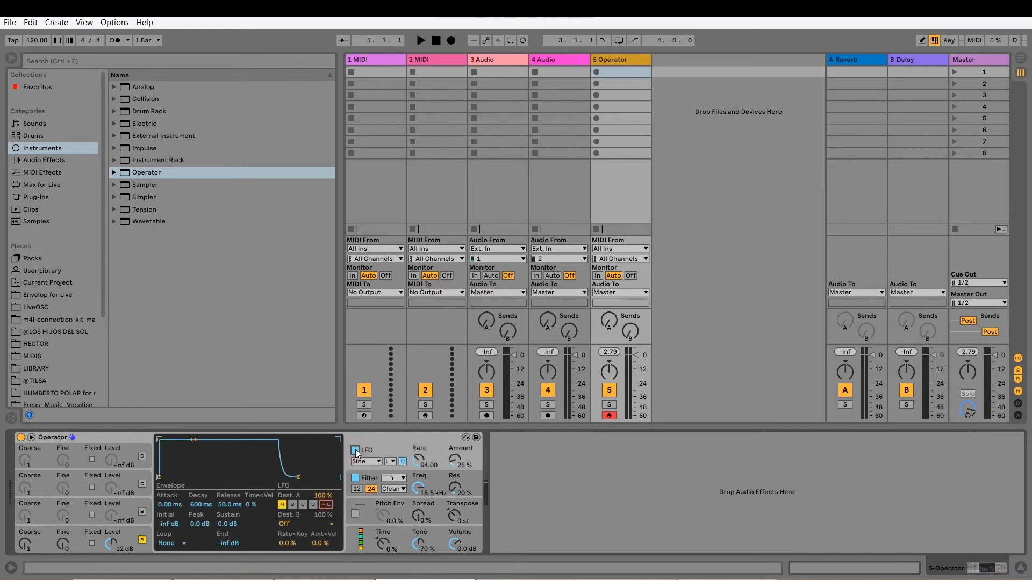
{"action": "left_click", "coordinate": [281, 505]}
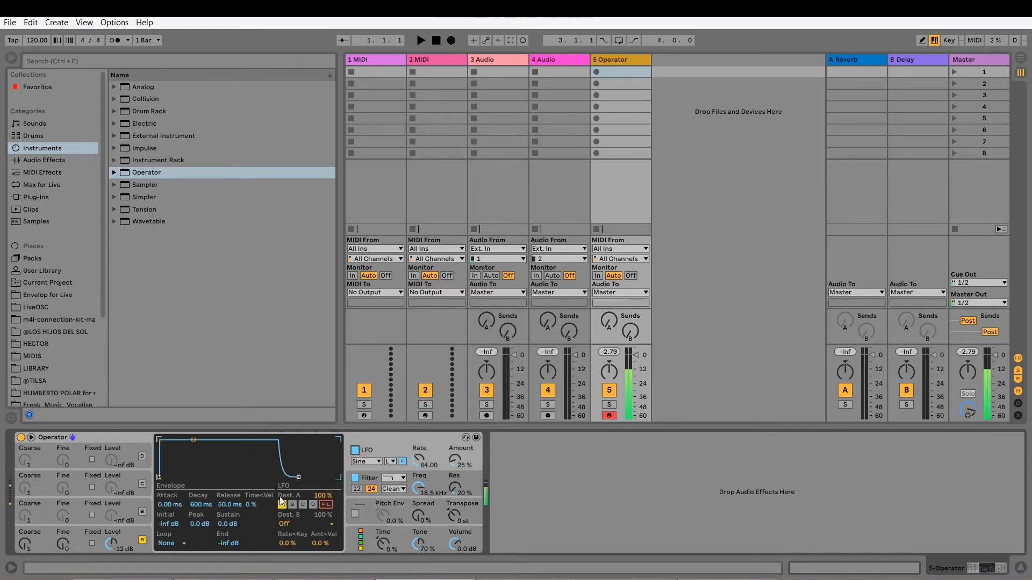
{"action": "left_click", "coordinate": [326, 505]}
{"action": "left_click_drag", "start_coordinate": [420, 490], "coordinate": [419, 492]}
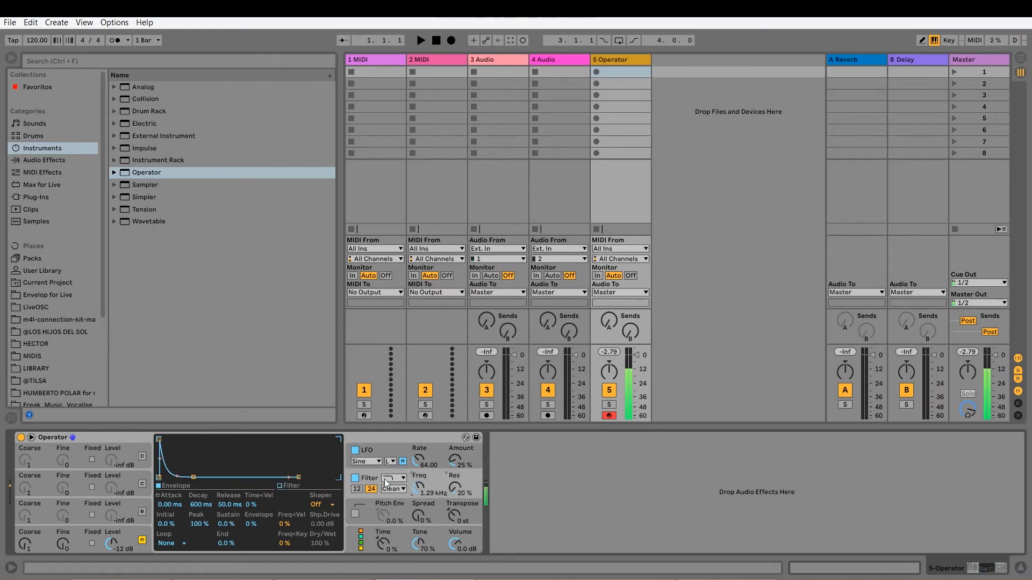
Enable the pitch envelope, toggle Glide, and set Pitch Env to -35% and Spread to 84%
{"action": "left_click", "coordinate": [366, 506]}
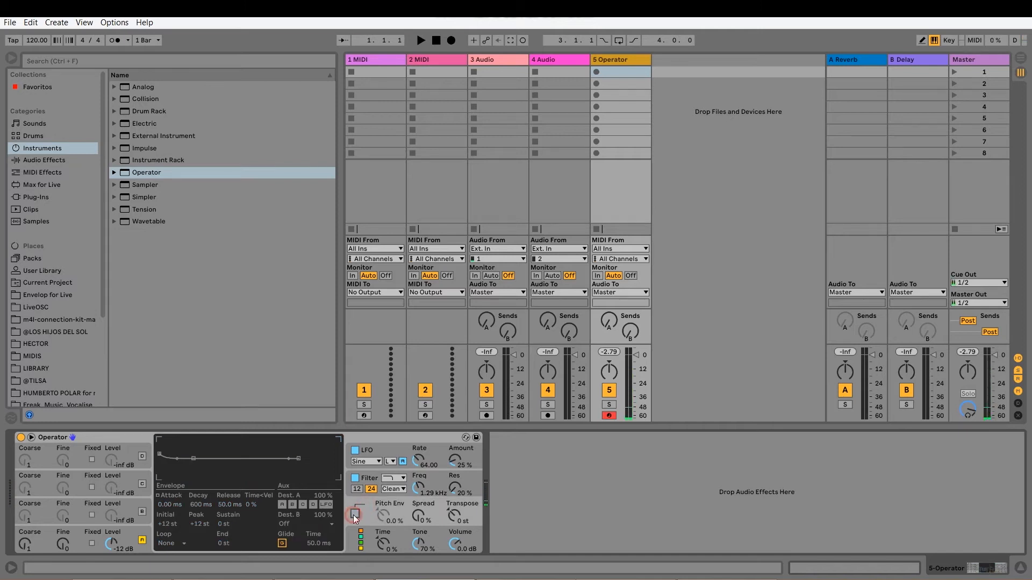
{"action": "left_click", "coordinate": [355, 514]}
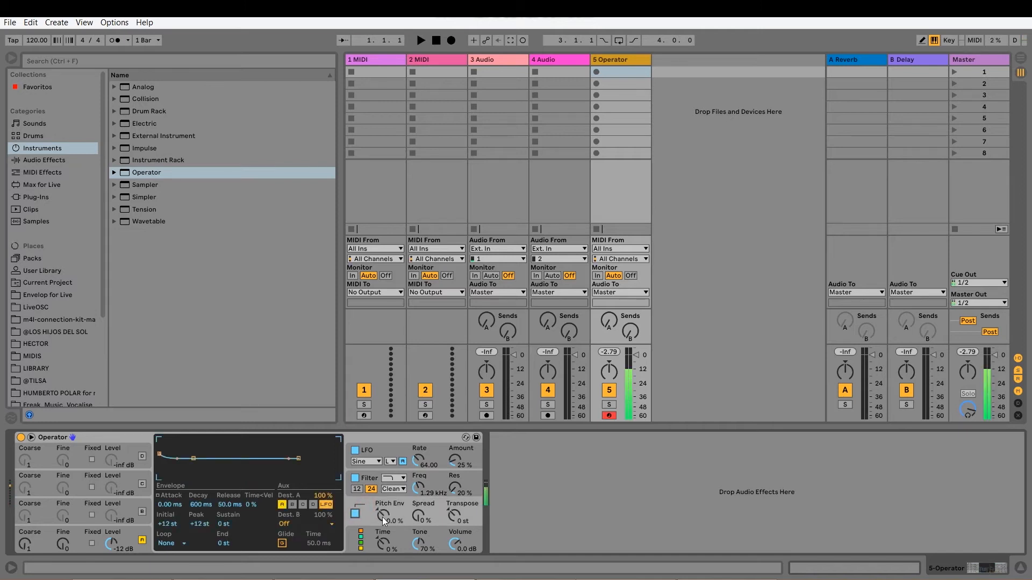
{"action": "left_click", "coordinate": [282, 543]}
{"action": "left_click_drag", "start_coordinate": [380, 515], "coordinate": [418, 489]}
Set Operator's number of voices to 1 in the global settings
{"action": "left_click", "coordinate": [370, 538]}
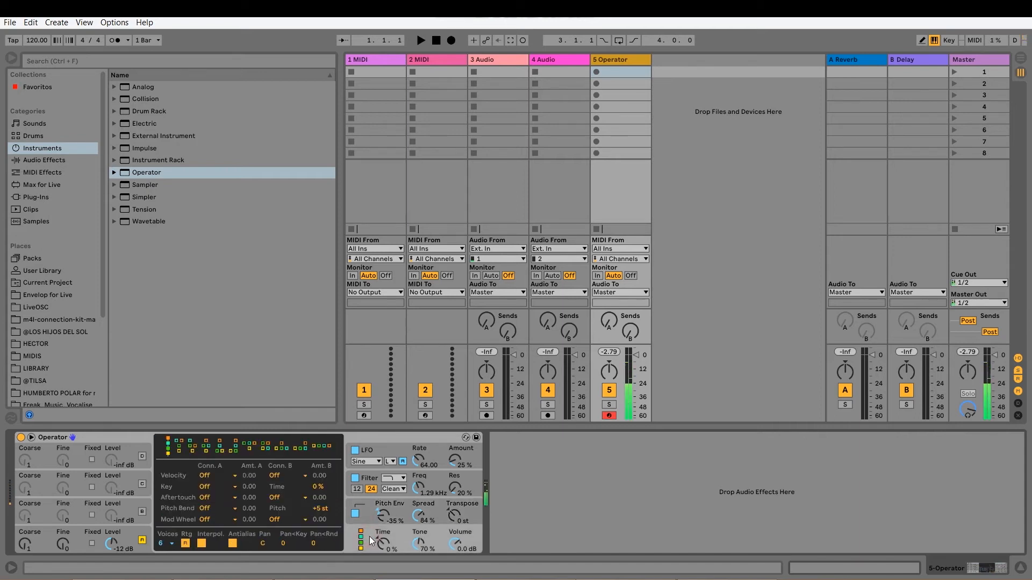
{"action": "left_click", "coordinate": [160, 544]}
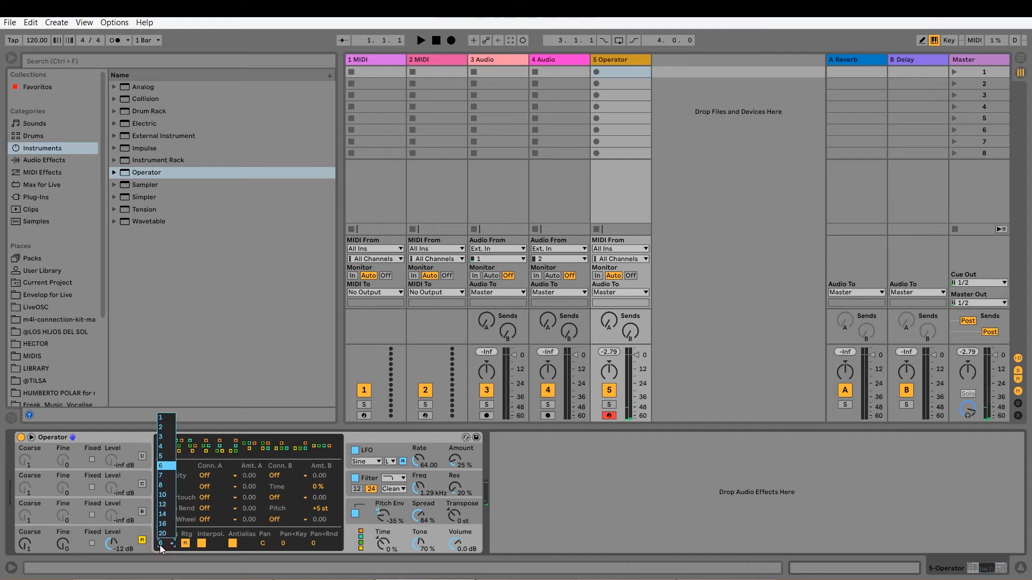
{"action": "left_click", "coordinate": [161, 418]}
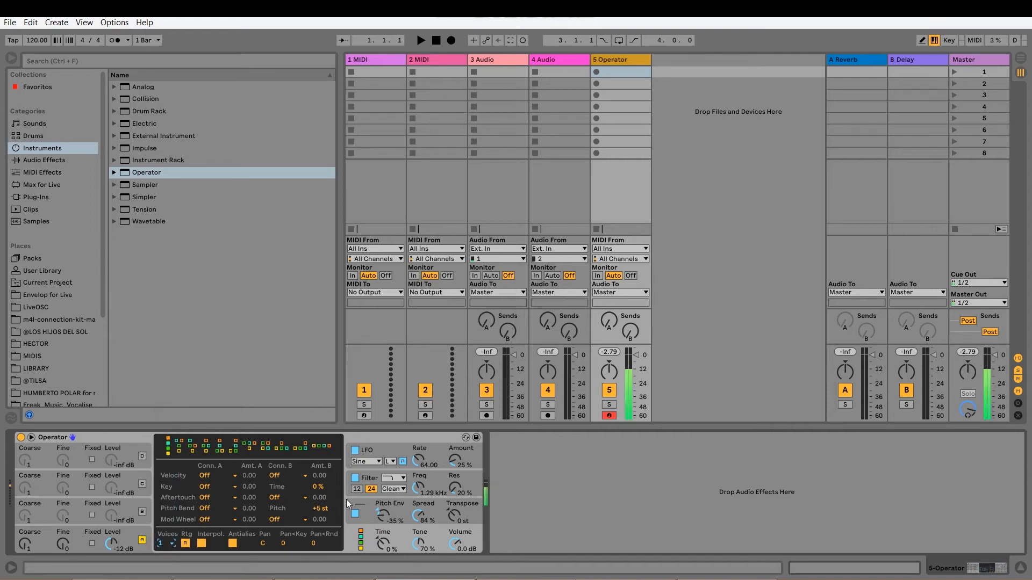
Switch oscillator A to 64 harmonics and draw a wavy series of partials across the harmonic display
{"action": "left_click", "coordinate": [76, 534]}
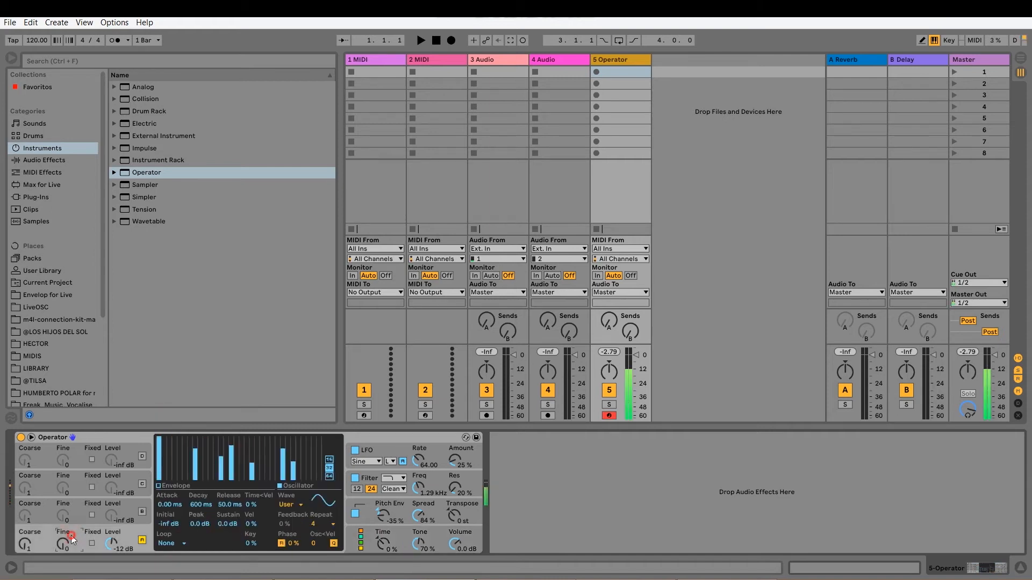
{"action": "left_click", "coordinate": [329, 476]}
{"action": "mouse_move", "coordinate": [158, 438]}
{"action": "left_mouse_down"}
{"action": "mouse_move", "coordinate": [175, 482]}
{"action": "mouse_move", "coordinate": [191, 473]}
{"action": "mouse_move", "coordinate": [321, 476]}
{"action": "left_mouse_up"}
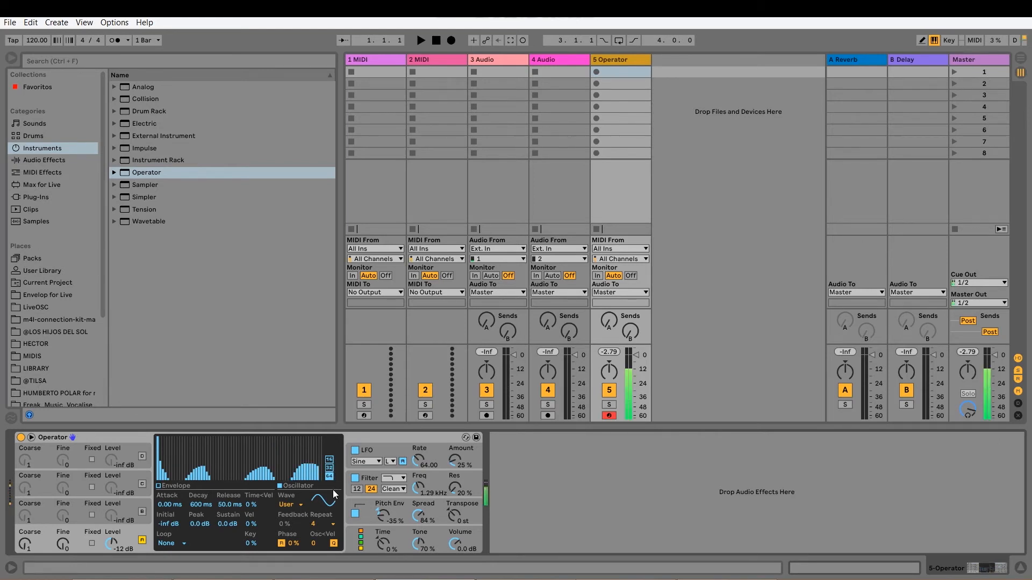
Turn off the pitch envelope, the filter and the LFO
{"action": "left_click", "coordinate": [355, 513]}
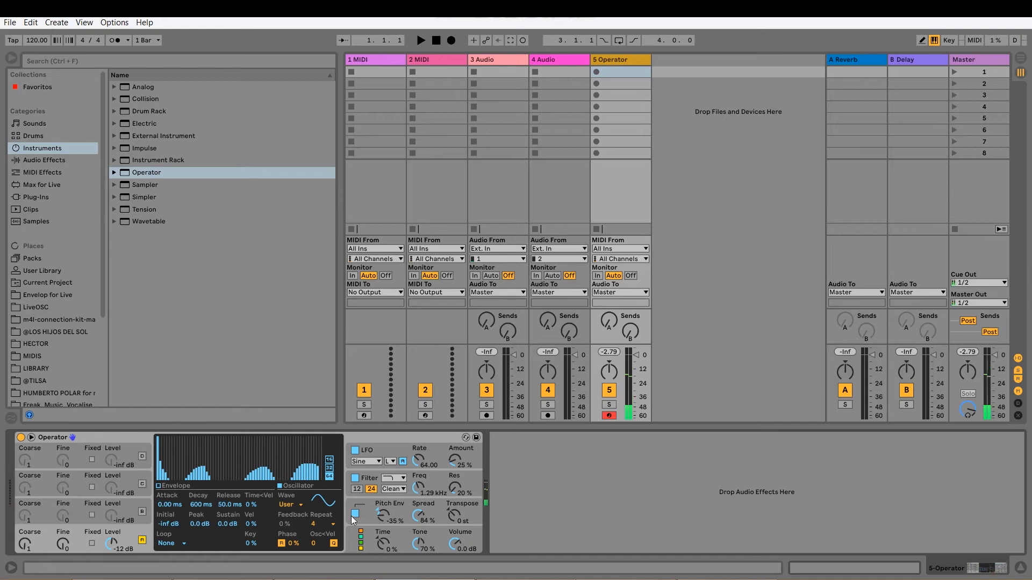
{"action": "left_click", "coordinate": [355, 478]}
{"action": "left_click", "coordinate": [355, 449]}
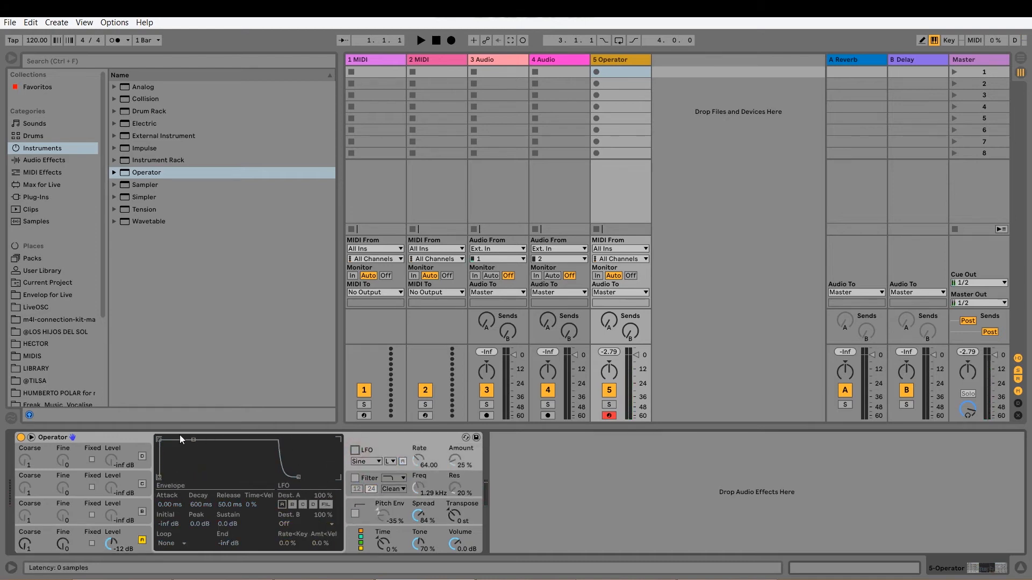
Choose the algorithm with all four oscillators in parallel and set oscillator A's wave to Sine
{"action": "left_click", "coordinate": [355, 540]}
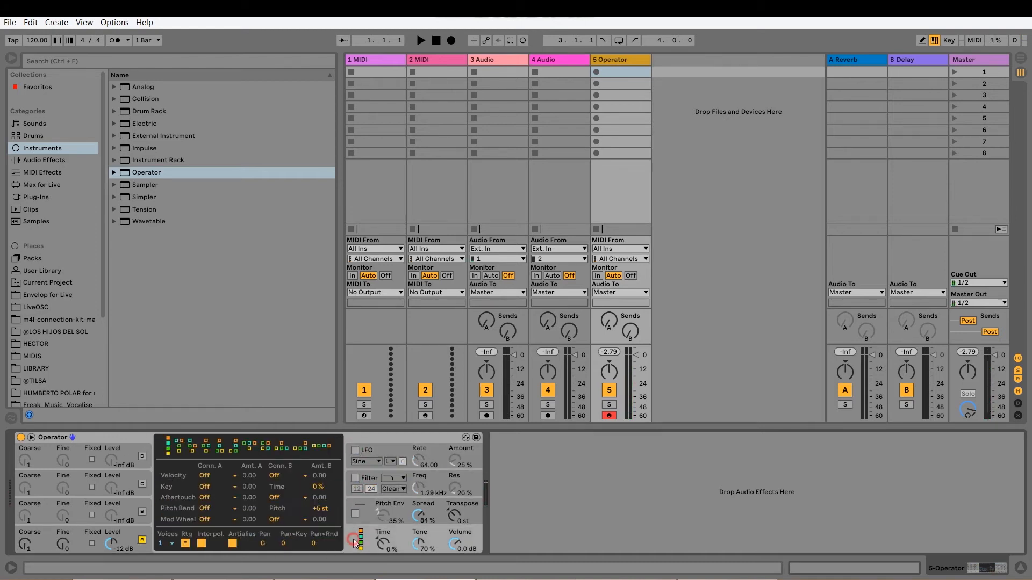
{"action": "left_click", "coordinate": [329, 446]}
{"action": "left_click", "coordinate": [130, 534]}
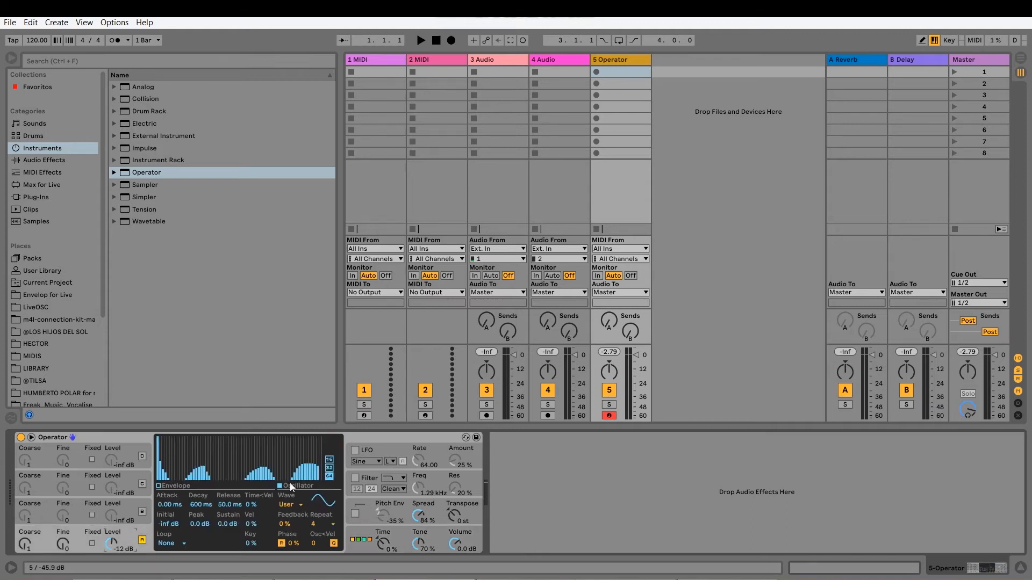
{"action": "left_click", "coordinate": [291, 506]}
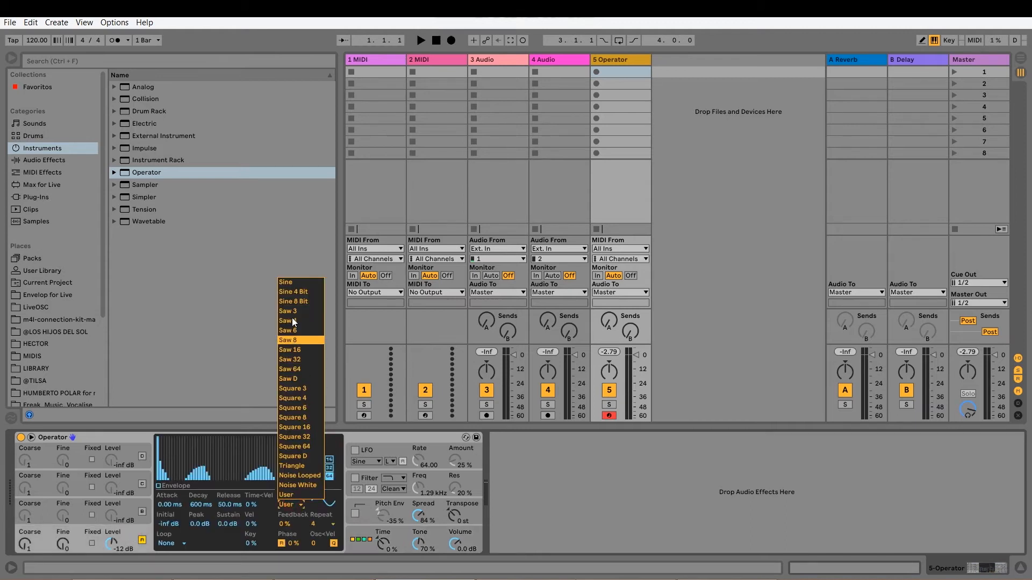
{"action": "left_click", "coordinate": [285, 285]}
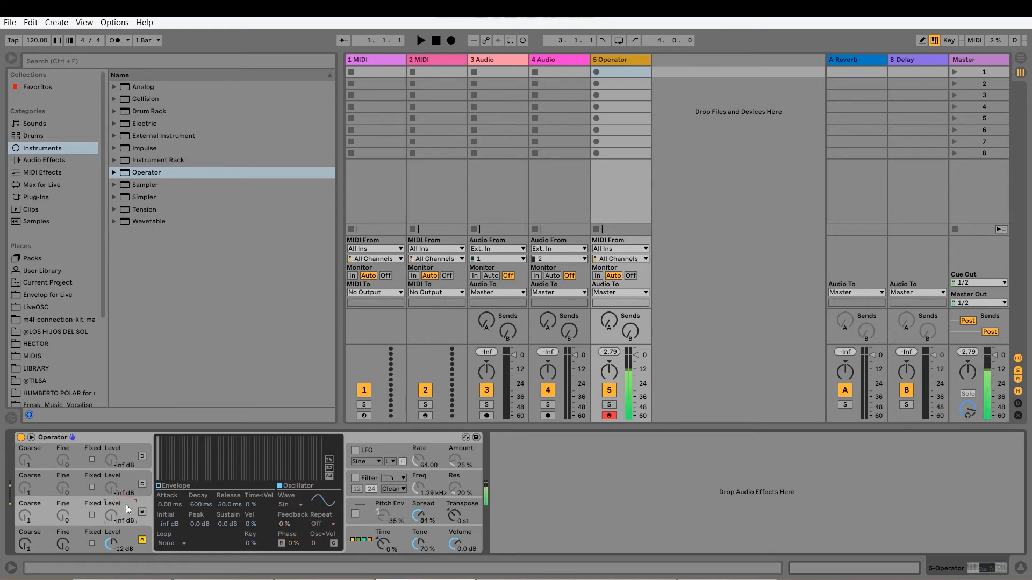
Turn on oscillator B with Coarse at 2 and Level at -14 dB
{"action": "left_click", "coordinate": [125, 539]}
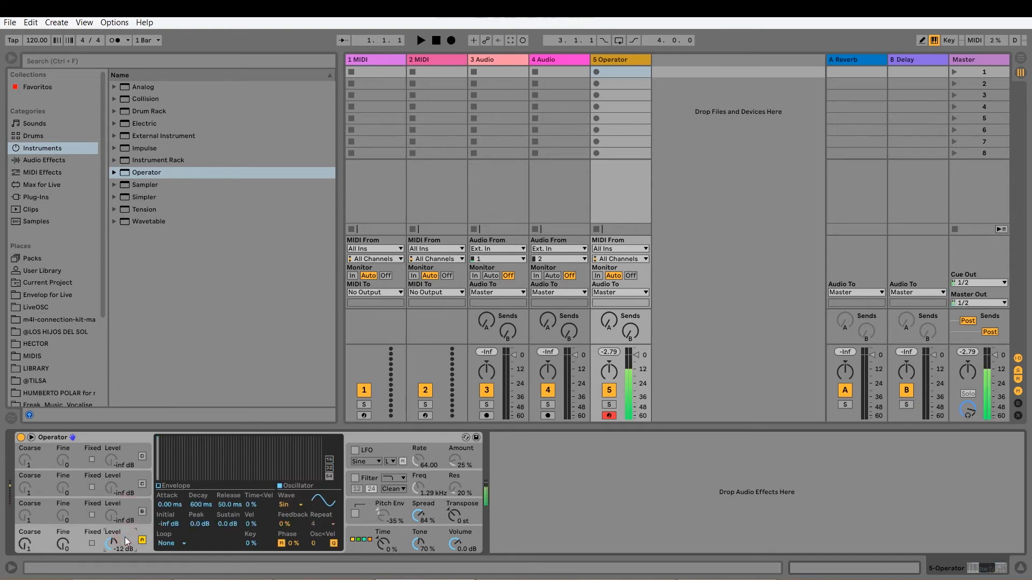
{"action": "left_click", "coordinate": [142, 512]}
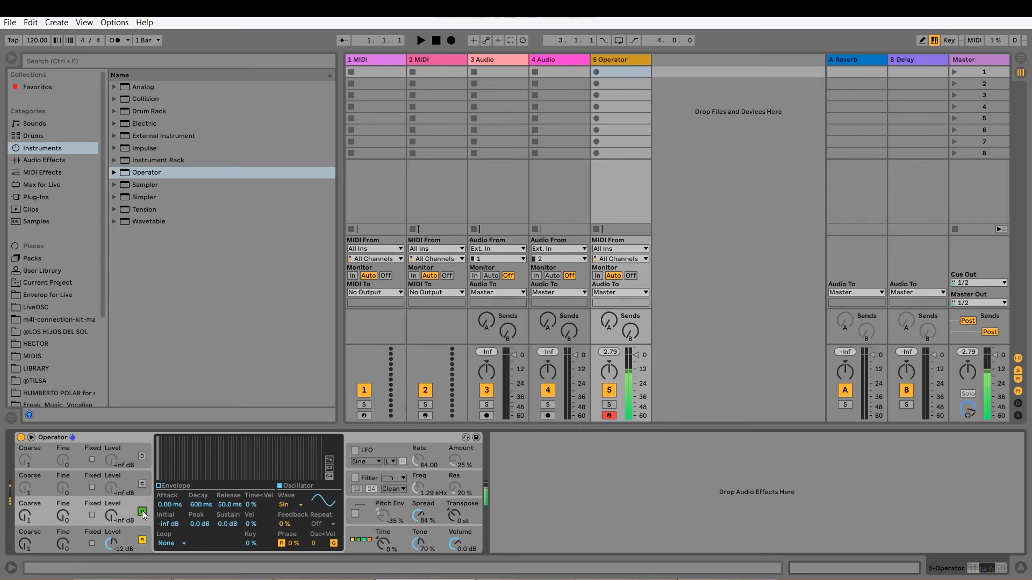
{"action": "left_click_drag", "start_coordinate": [111, 517], "coordinate": [111, 506]}
Turn on oscillator C with a fixed frequency of 54.5 Hz and Level at -16 dB
{"action": "left_click", "coordinate": [142, 484]}
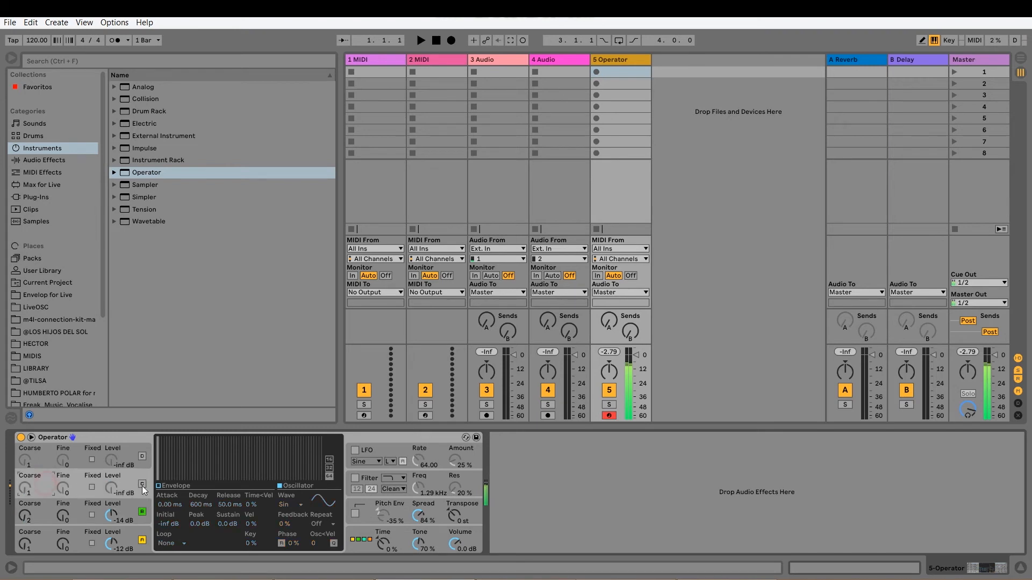
{"action": "left_click", "coordinate": [92, 486]}
{"action": "left_click_drag", "start_coordinate": [38, 488], "coordinate": [38, 491]}
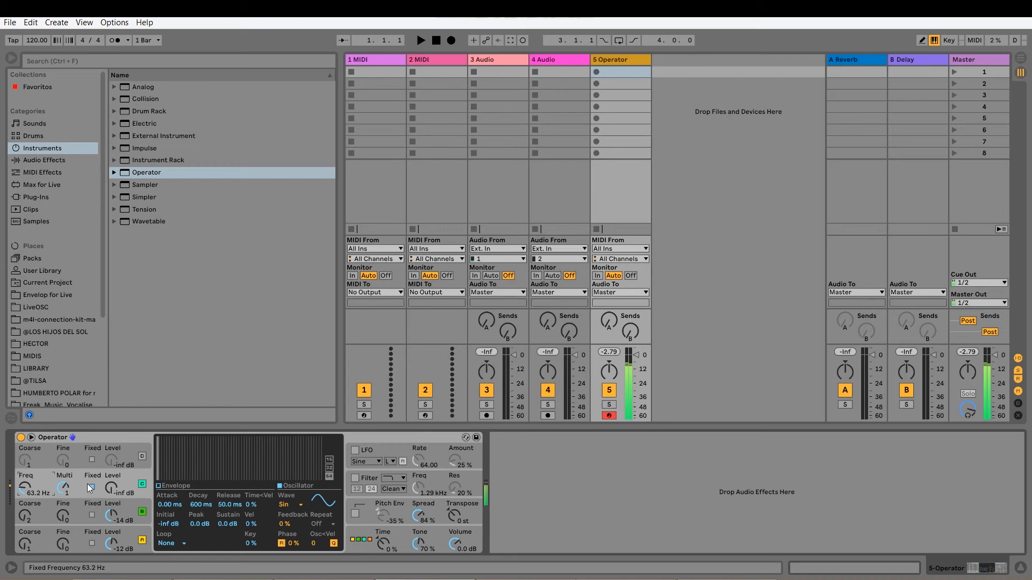
{"action": "left_click_drag", "start_coordinate": [109, 489], "coordinate": [109, 459]}
Draw oscillator A's first harmonic at about -3.5 dB and turn off oscillators C and B
{"action": "left_click", "coordinate": [111, 544]}
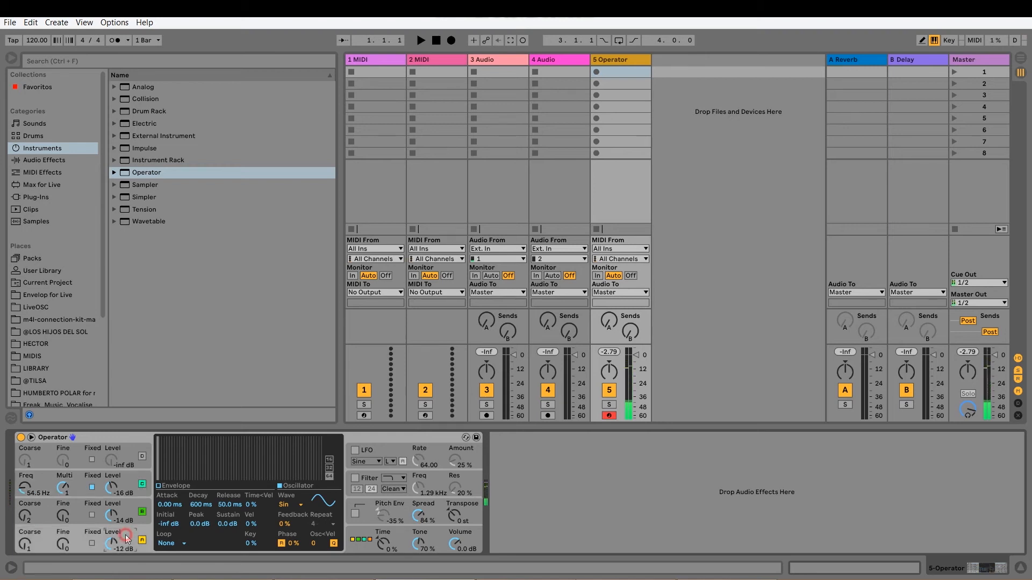
{"action": "left_click", "coordinate": [159, 437]}
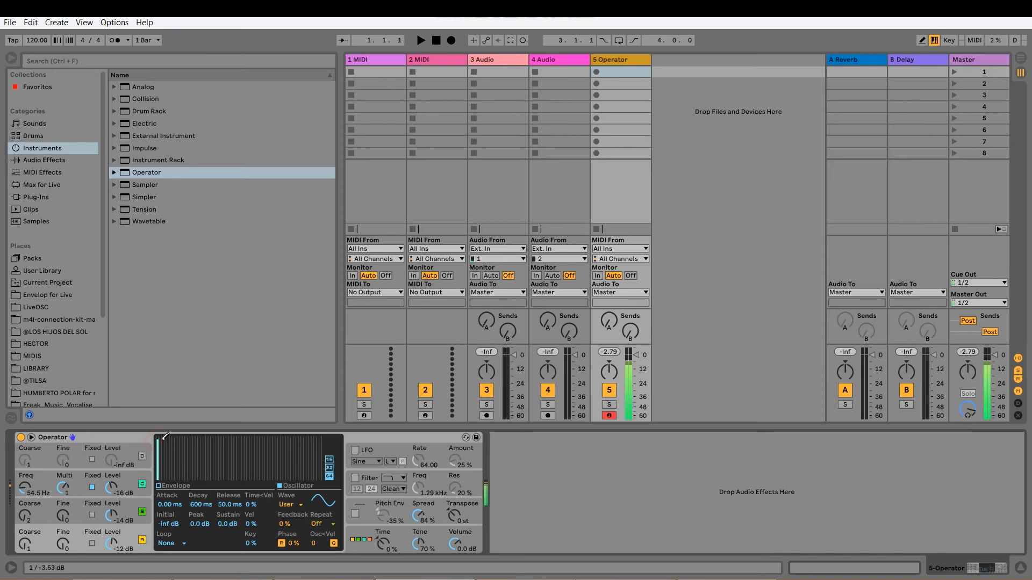
{"action": "left_click", "coordinate": [143, 484]}
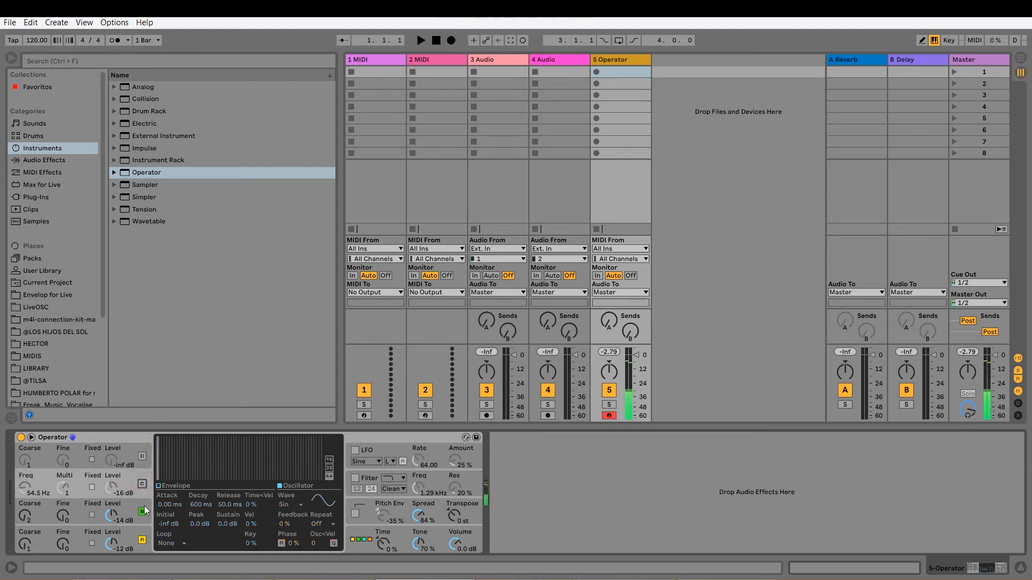
{"action": "left_click", "coordinate": [142, 511]}
Draw three more harmonics for oscillator A, starting at harmonic 15, and shift the computer keyboard octave to C2–D3
{"action": "left_click", "coordinate": [193, 455]}
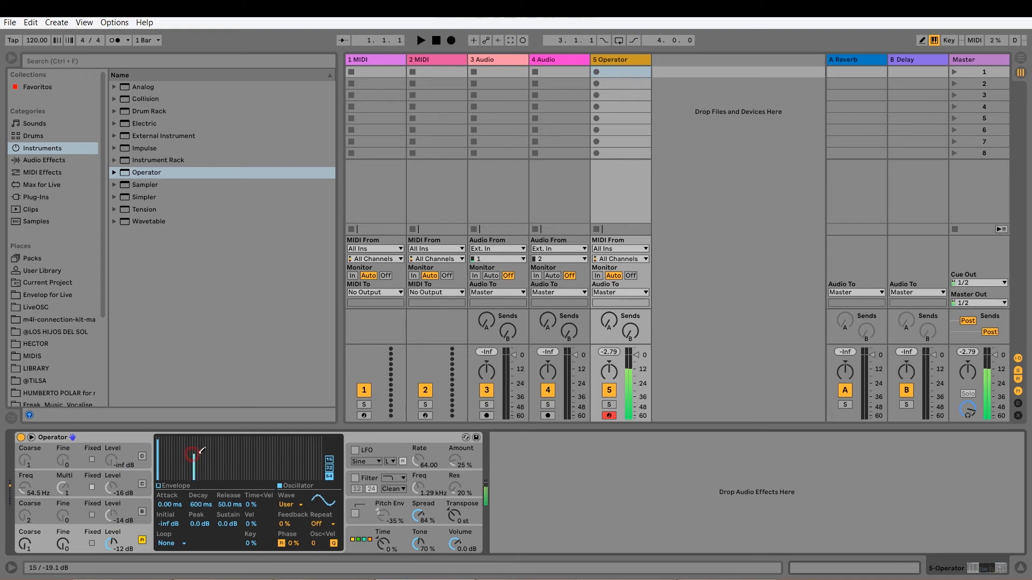
{"action": "left_click", "coordinate": [256, 451]}
{"action": "left_click", "coordinate": [300, 447]}
{"action": "key", "text": "z"}
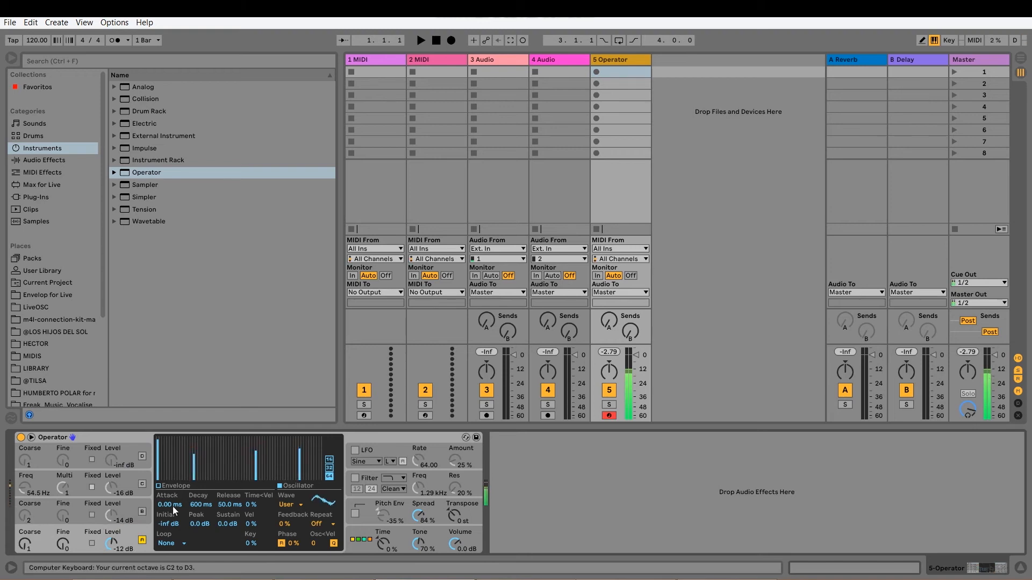
Turn oscillator B back on and draw two additional harmonics in its waveform, one low and one near the upper end
{"action": "left_click", "coordinate": [125, 510]}
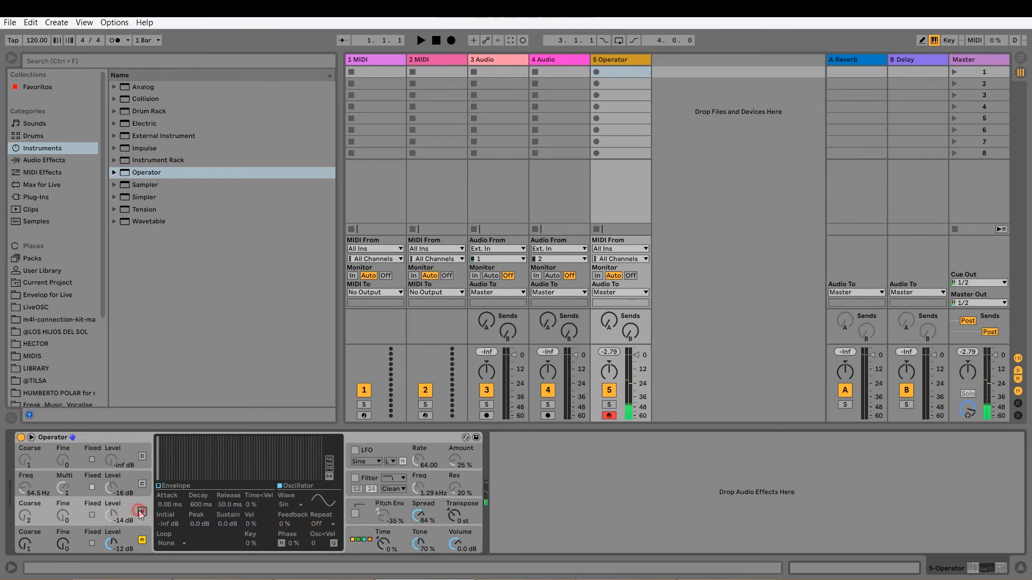
{"action": "key", "text": "a"}
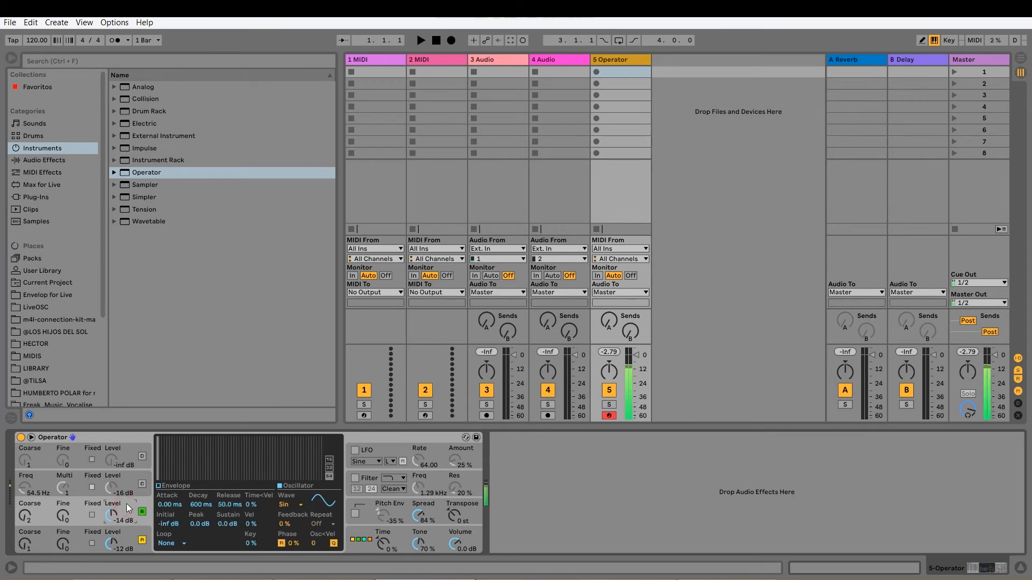
{"action": "left_click", "coordinate": [199, 460]}
{"action": "left_click", "coordinate": [315, 444]}
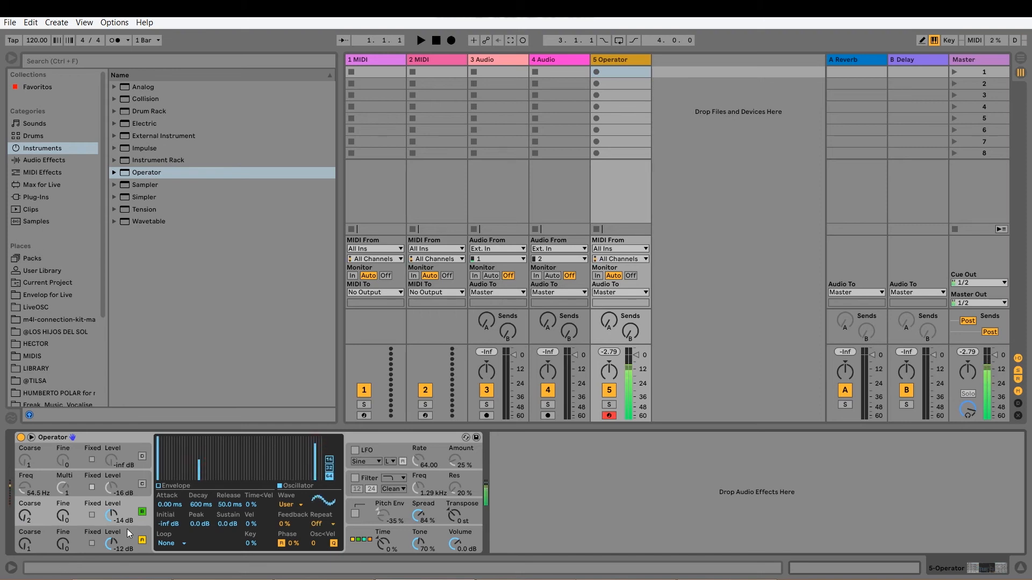
Set oscillator B's envelope to an attack of about 76 ms and a release of about 3.83 s
{"action": "left_click", "coordinate": [177, 486]}
{"action": "left_click_drag", "start_coordinate": [165, 440], "coordinate": [198, 439]}
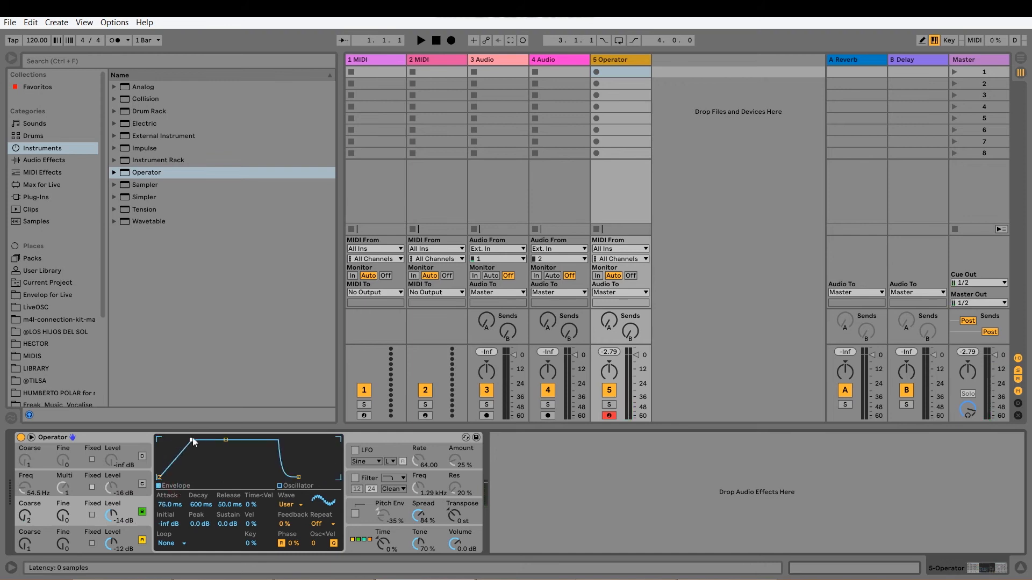
{"action": "left_click_drag", "start_coordinate": [299, 477], "coordinate": [322, 477]}
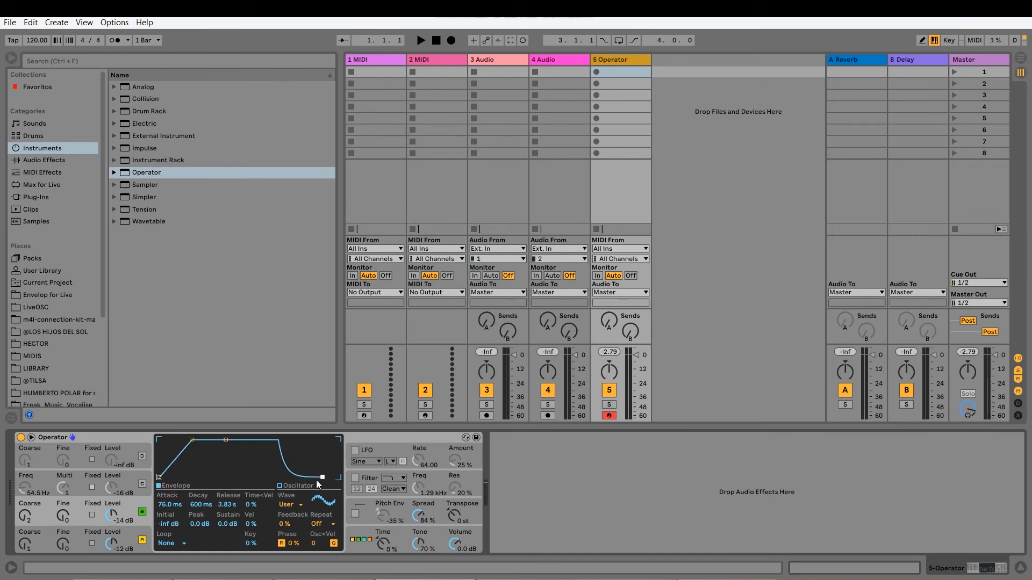
Shape oscillator A's envelope with a release of about 6.19 s, a decay of about 810 ms and a sustain of about -12 dB
{"action": "left_click", "coordinate": [134, 535]}
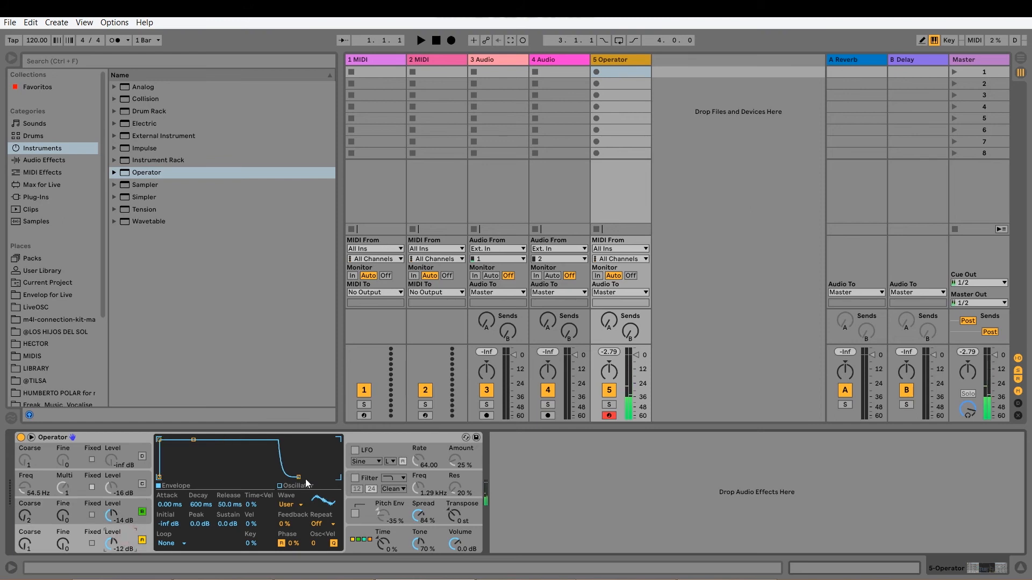
{"action": "left_click_drag", "start_coordinate": [299, 476], "coordinate": [325, 477]}
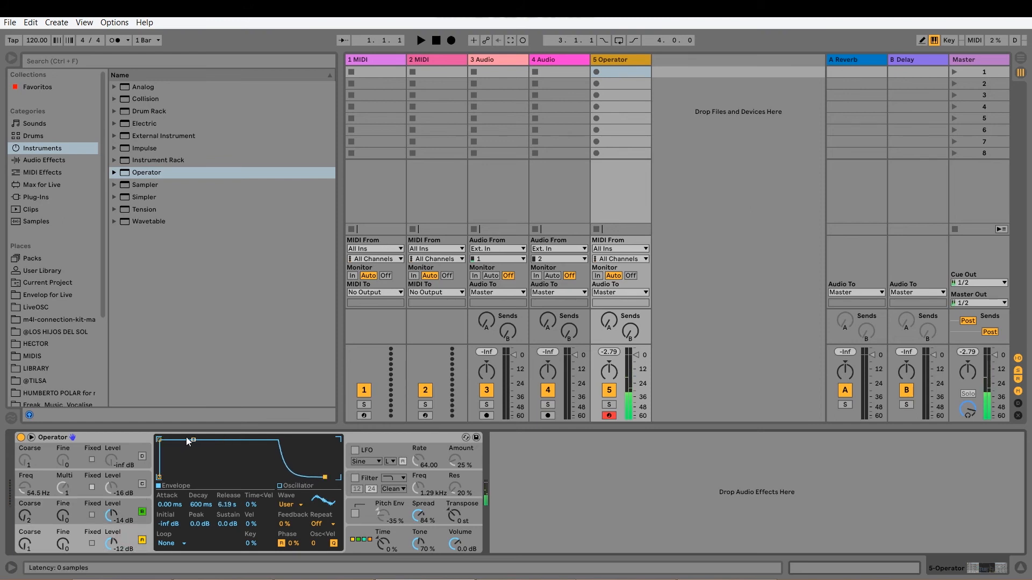
{"action": "left_click_drag", "start_coordinate": [194, 440], "coordinate": [195, 451]}
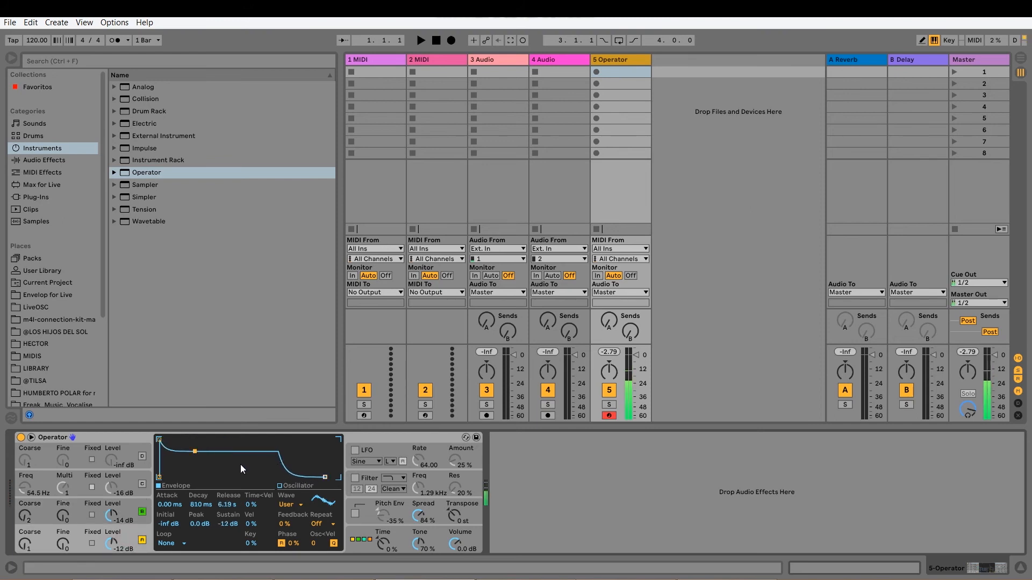
Turn on oscillator C with fixed frequency off and fine tuning 40, and give its envelope an attack of about 5.31 s and a 60 s release
{"action": "left_click", "coordinate": [142, 484]}
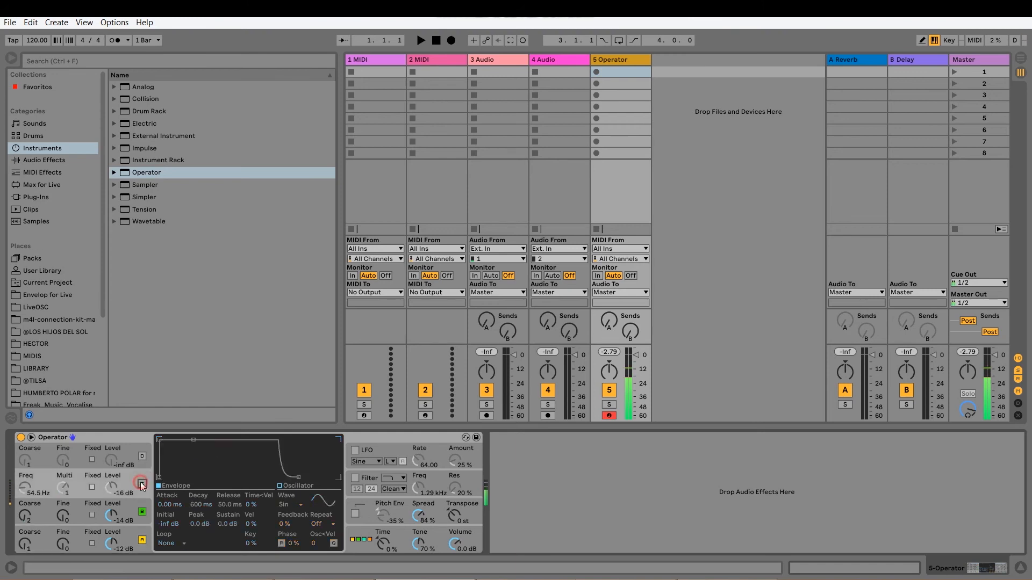
{"action": "left_click", "coordinate": [92, 487]}
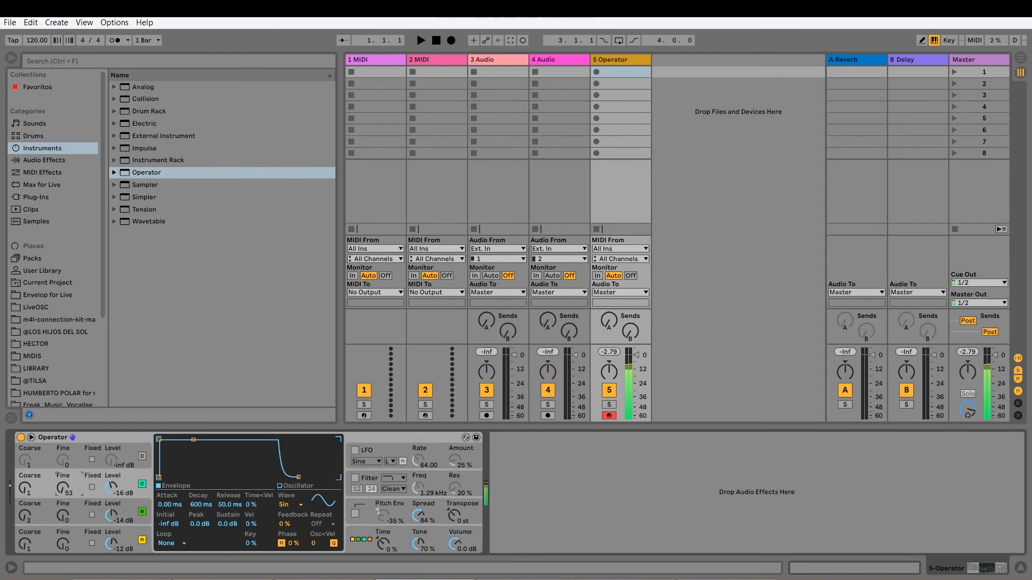
{"action": "left_click_drag", "start_coordinate": [25, 488], "coordinate": [25, 477]}
{"action": "left_click_drag", "start_coordinate": [164, 444], "coordinate": [213, 440]}
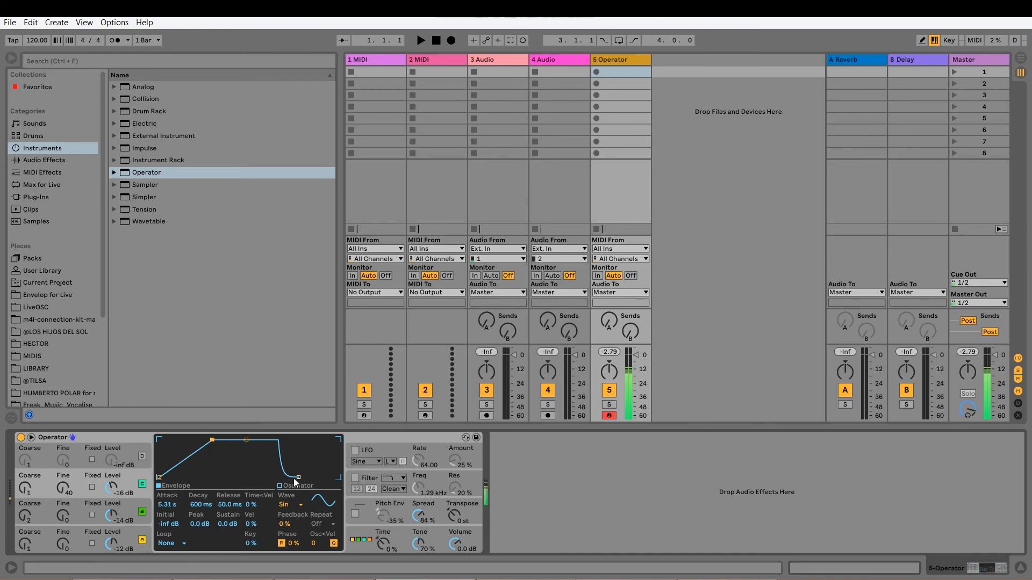
{"action": "left_click_drag", "start_coordinate": [294, 478], "coordinate": [337, 477]}
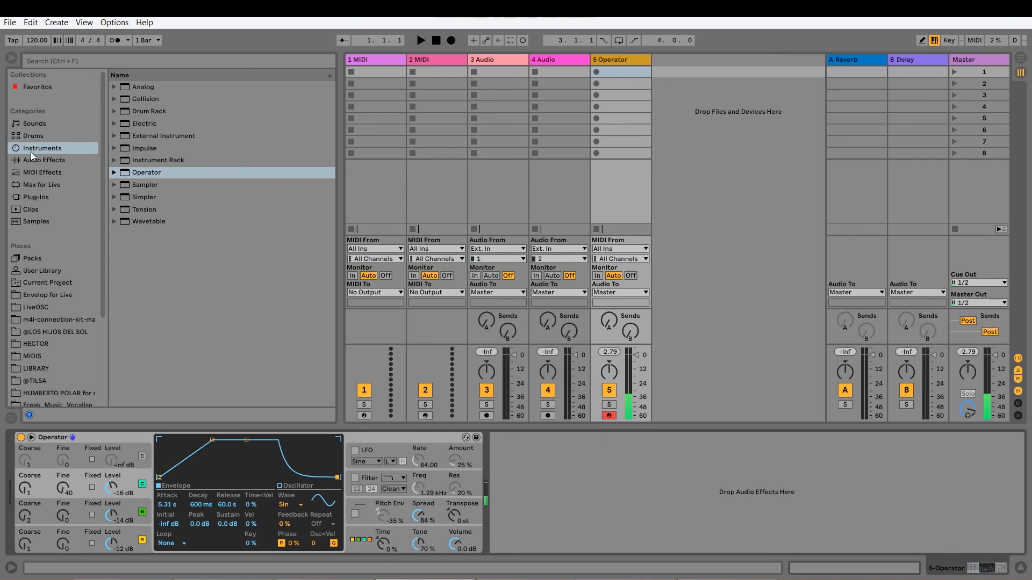
Replace the Operator on track 5 with an Instrument Rack and add two default Operator chains to it
{"action": "left_click", "coordinate": [159, 160]}
{"action": "left_click_drag", "start_coordinate": [51, 433], "coordinate": [24, 450]}
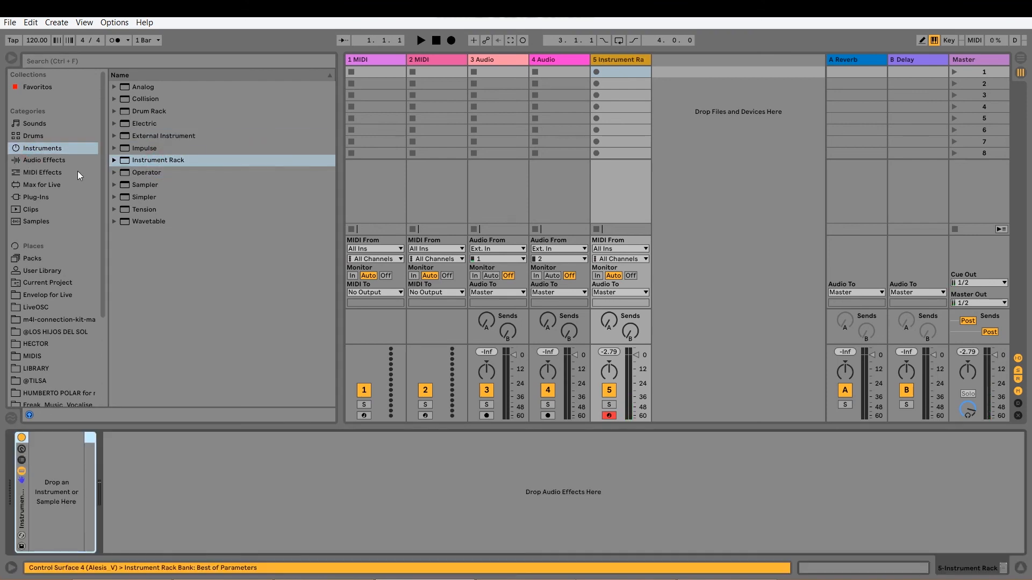
{"action": "left_click_drag", "start_coordinate": [133, 172], "coordinate": [23, 460]}
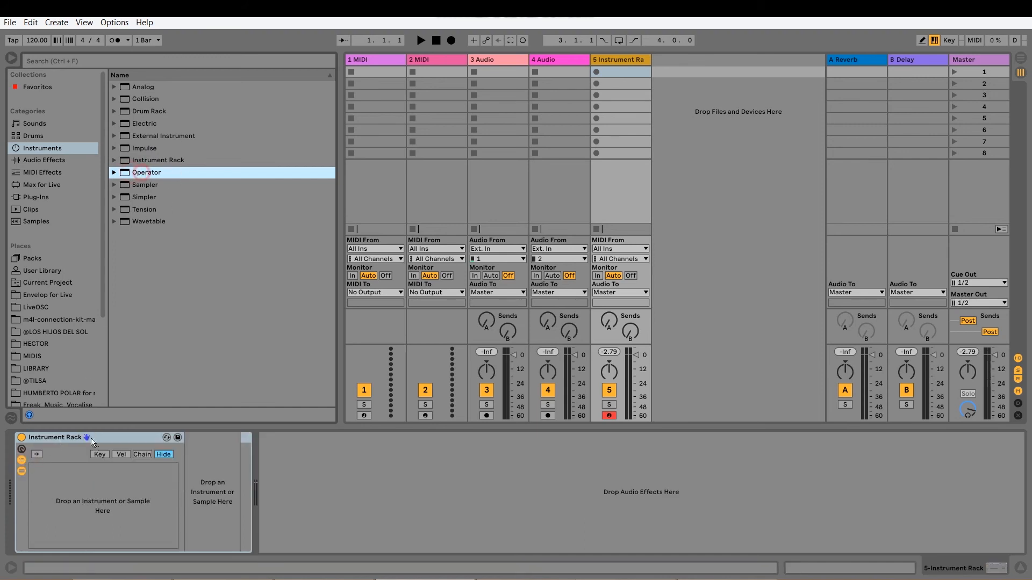
{"action": "left_click_drag", "start_coordinate": [92, 437], "coordinate": [73, 482]}
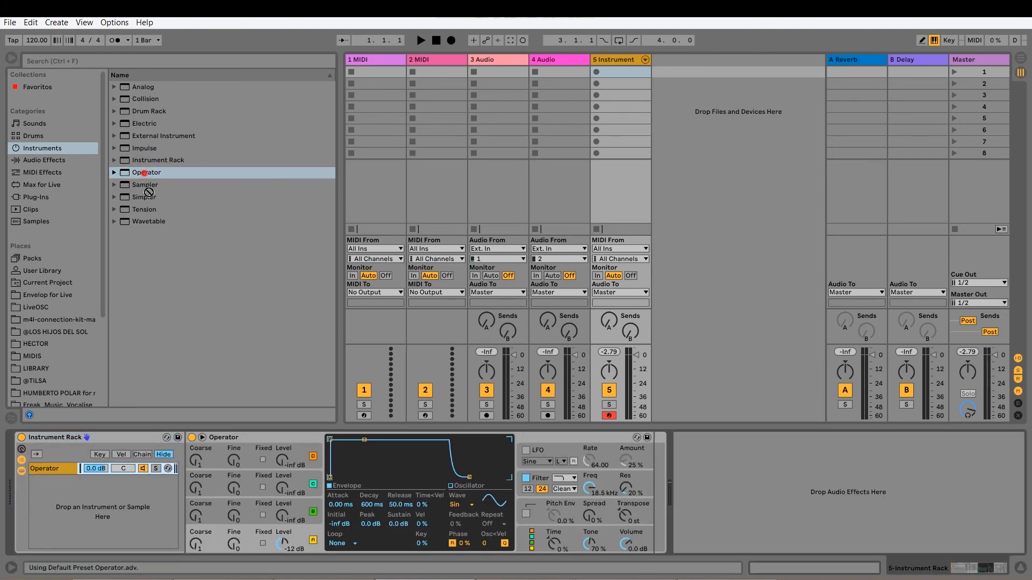
{"action": "left_click_drag", "start_coordinate": [149, 193], "coordinate": [54, 515]}
In the rack's first Operator chain, set oscillator B's level to -16 dB and its coarse tuning to 4
{"action": "left_click", "coordinate": [72, 471]}
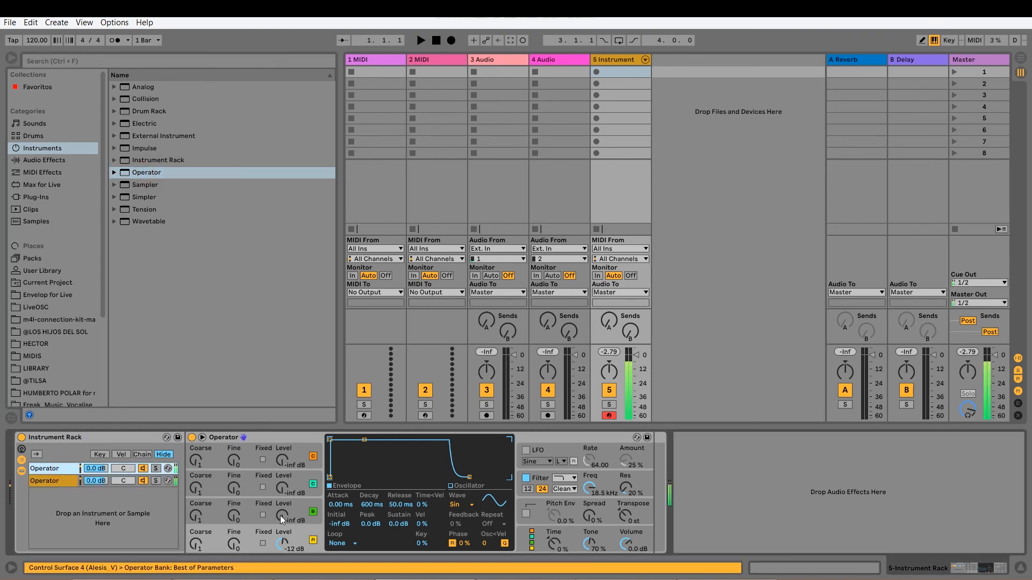
{"action": "left_click_drag", "start_coordinate": [283, 519], "coordinate": [282, 512]}
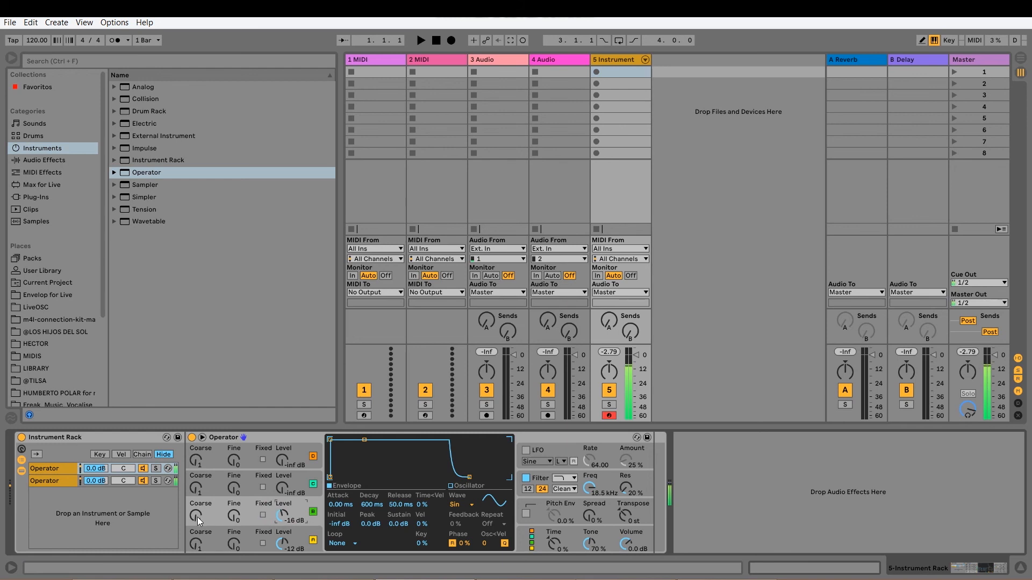
{"action": "left_click_drag", "start_coordinate": [196, 517], "coordinate": [196, 508]}
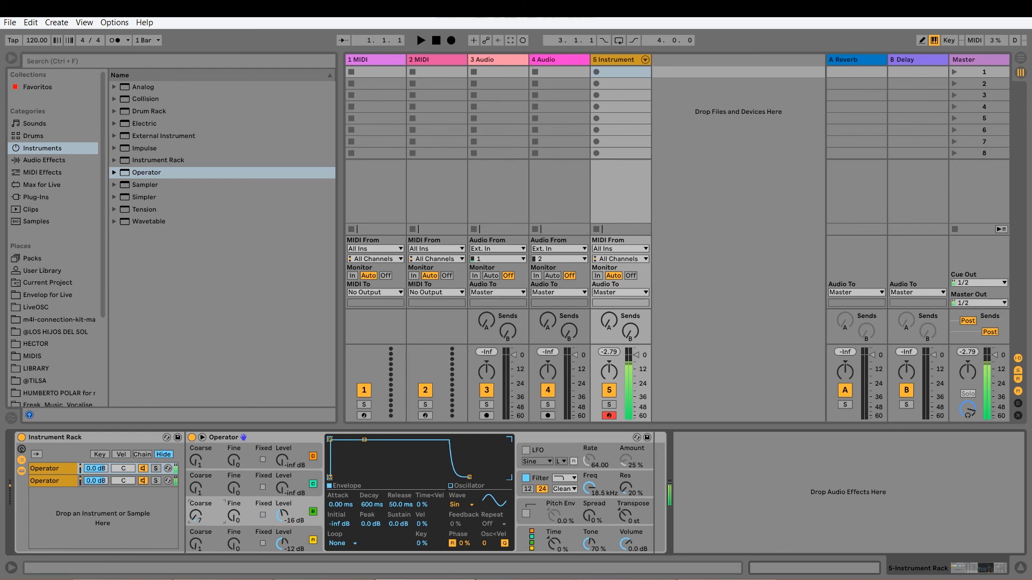
Choose the fully parallel algorithm and set oscillator C to coarse 9, fine 228 and level -17 dB
{"action": "left_click", "coordinate": [538, 528]}
{"action": "left_click_drag", "start_coordinate": [208, 486], "coordinate": [235, 470]}
{"action": "left_click_drag", "start_coordinate": [289, 492], "coordinate": [289, 486]}
Switch oscillator D to a fixed frequency of about 232 Hz and set its level to -14 dB
{"action": "left_click", "coordinate": [195, 461]}
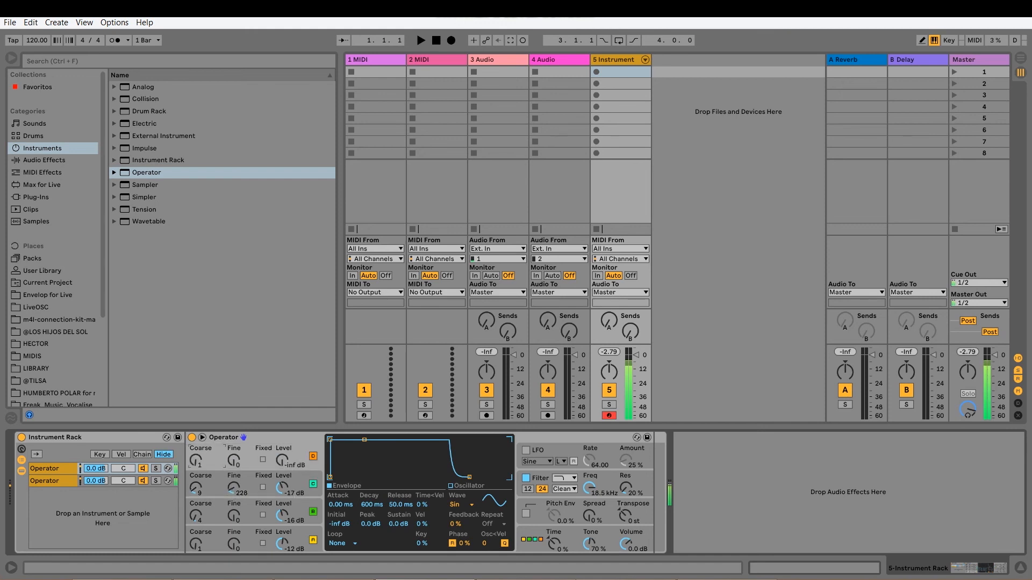
{"action": "left_click", "coordinate": [233, 458]}
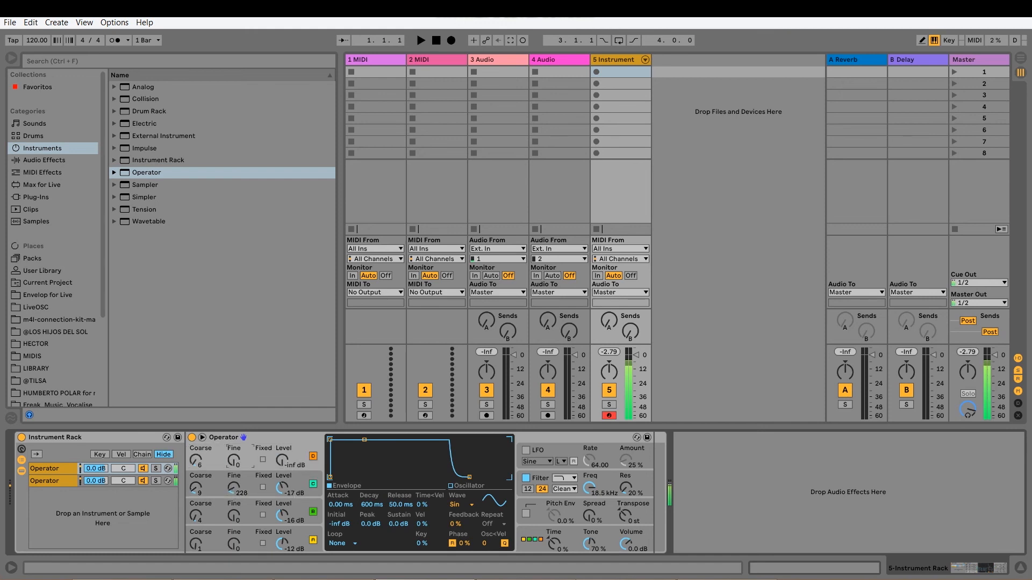
{"action": "left_click", "coordinate": [264, 459]}
{"action": "left_click_drag", "start_coordinate": [195, 460], "coordinate": [196, 457]}
{"action": "left_click_drag", "start_coordinate": [282, 460], "coordinate": [282, 422]}
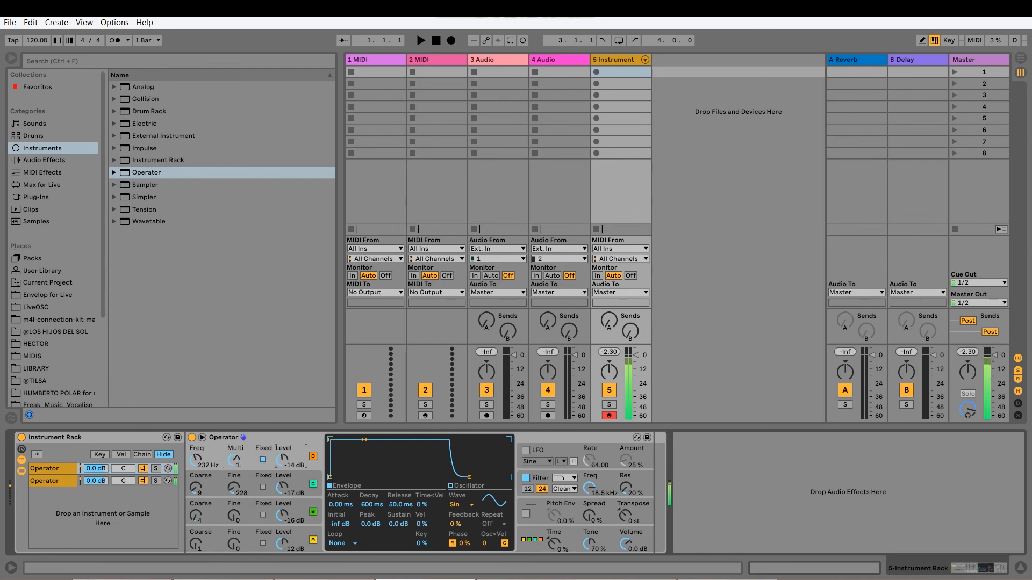
In the second Operator chain, set oscillator A to coarse 11 and fine 50, oscillator B to coarse 5, and choose the fully parallel algorithm
{"action": "left_click", "coordinate": [51, 480]}
{"action": "left_click_drag", "start_coordinate": [201, 546], "coordinate": [211, 514]}
{"action": "left_click", "coordinate": [521, 542]}
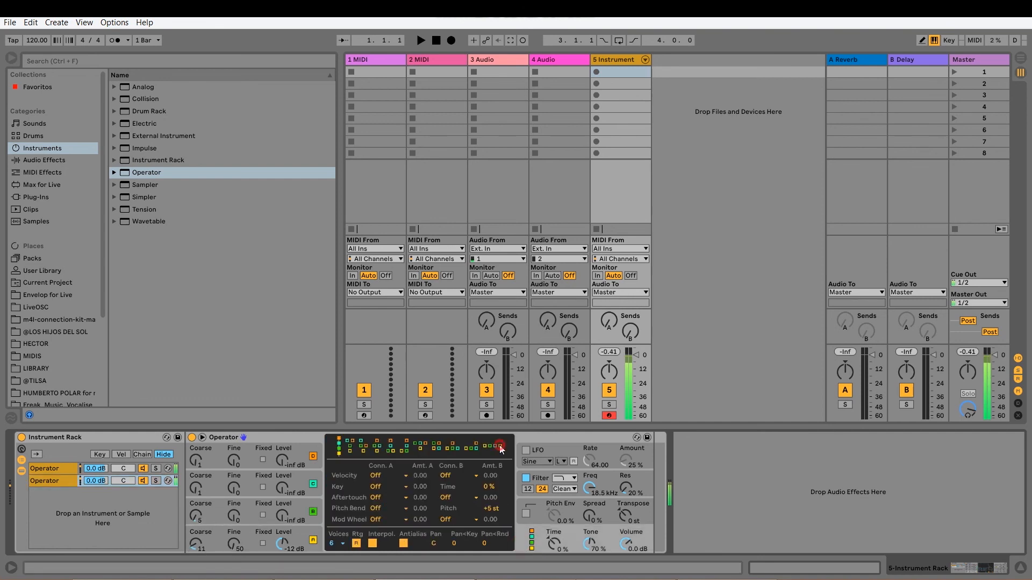